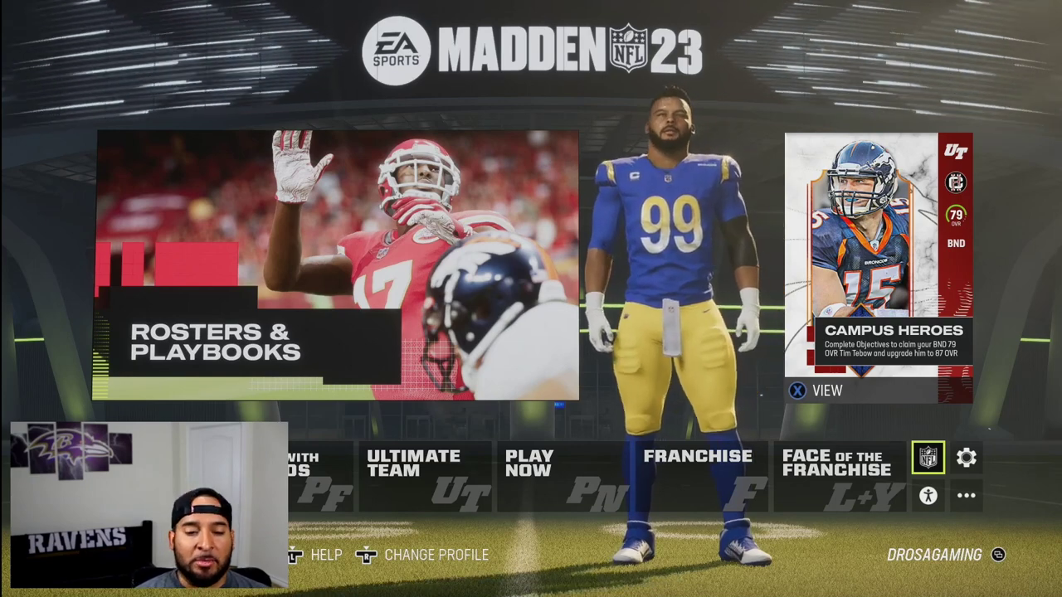
Open the Rosters & Playbooks menu from the NFL icon and go to Playbooks
key(Left)
key(Left)
key(Right)
key(Right)
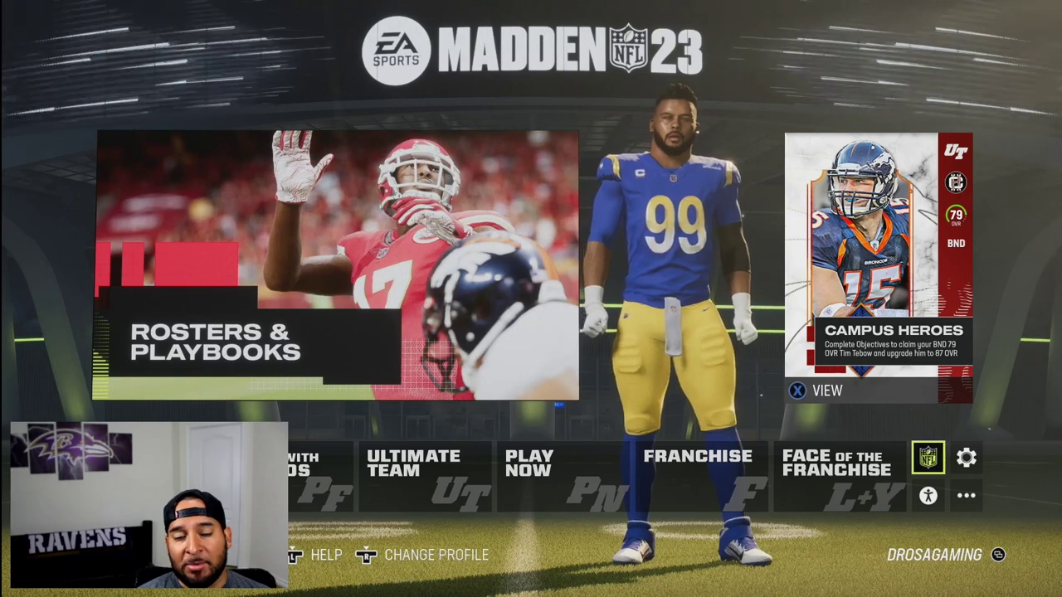
key(Return)
key(Down)
key(Down)
key(Down)
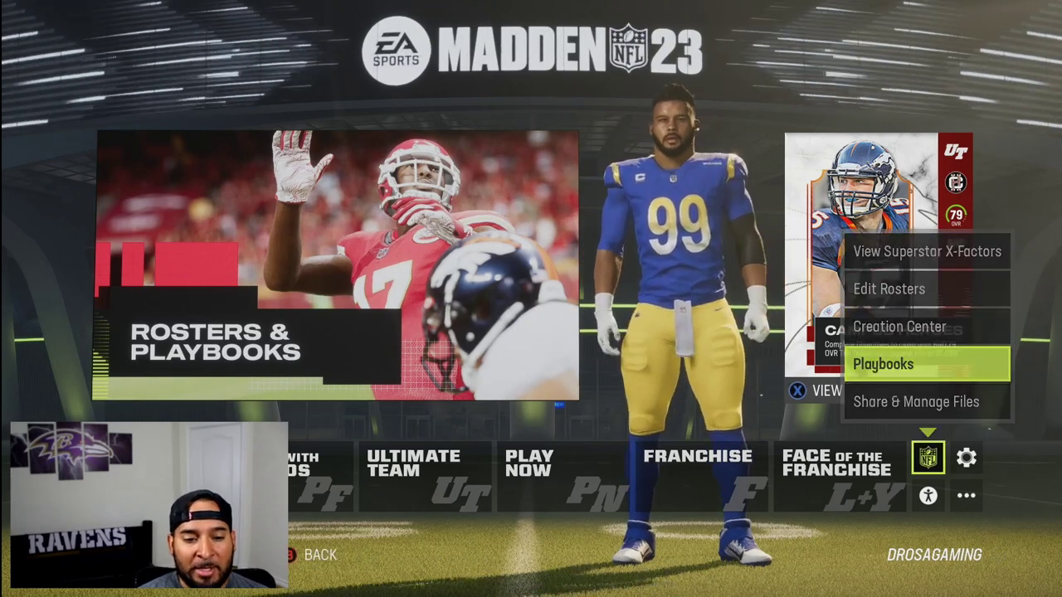
key(Return)
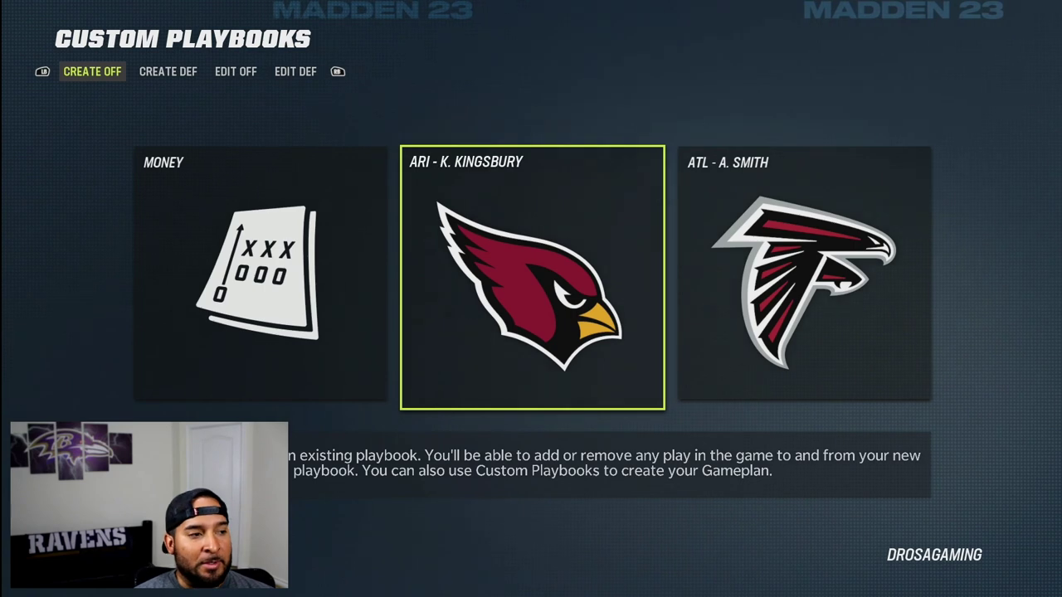
Open the WAS - R. Rivera playbook from the Create Off carousel as the base
key(Left)
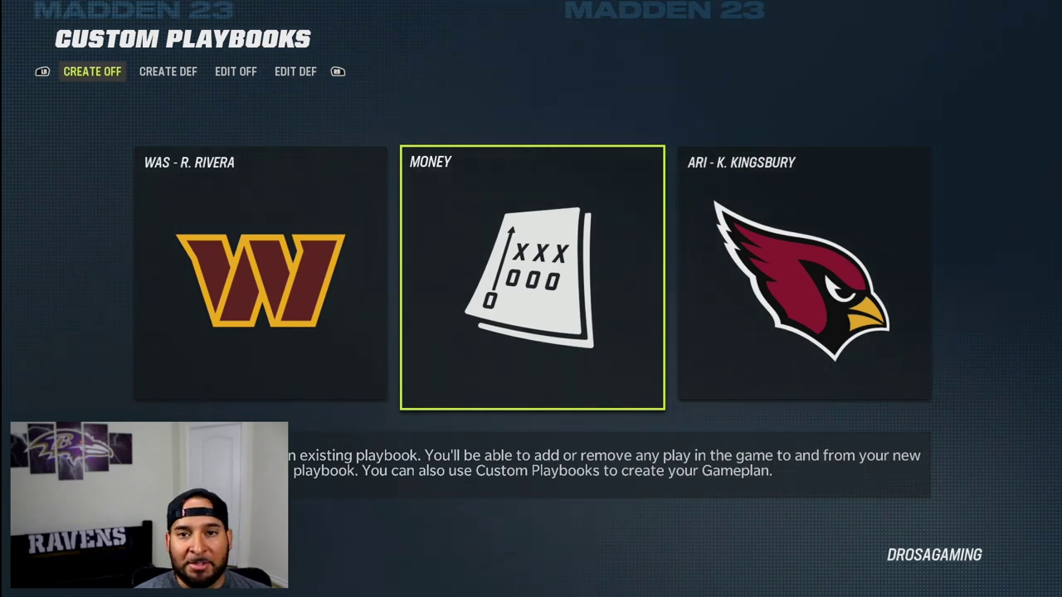
key(Left)
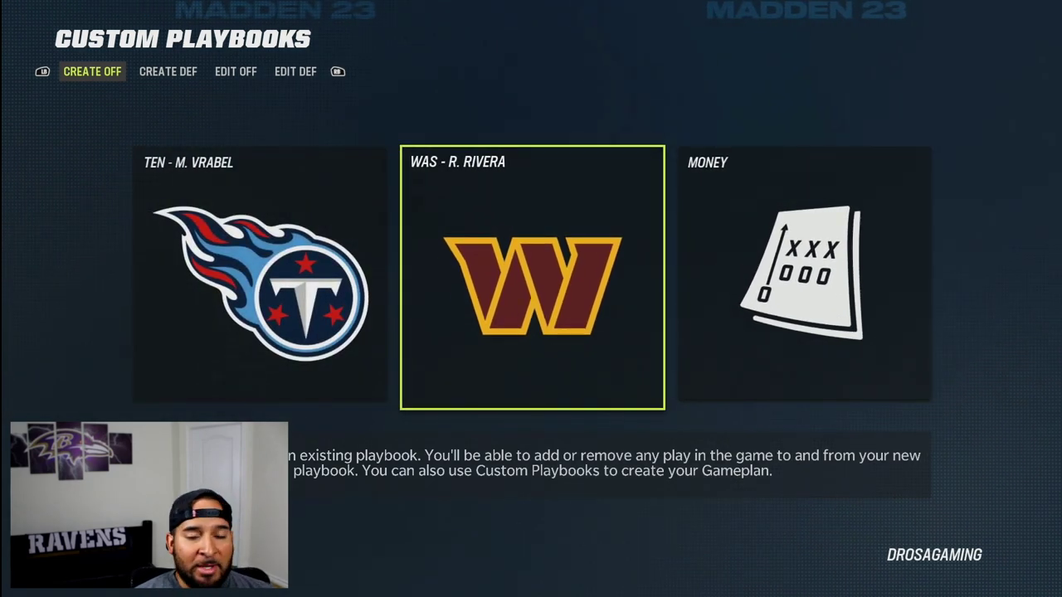
key(Return)
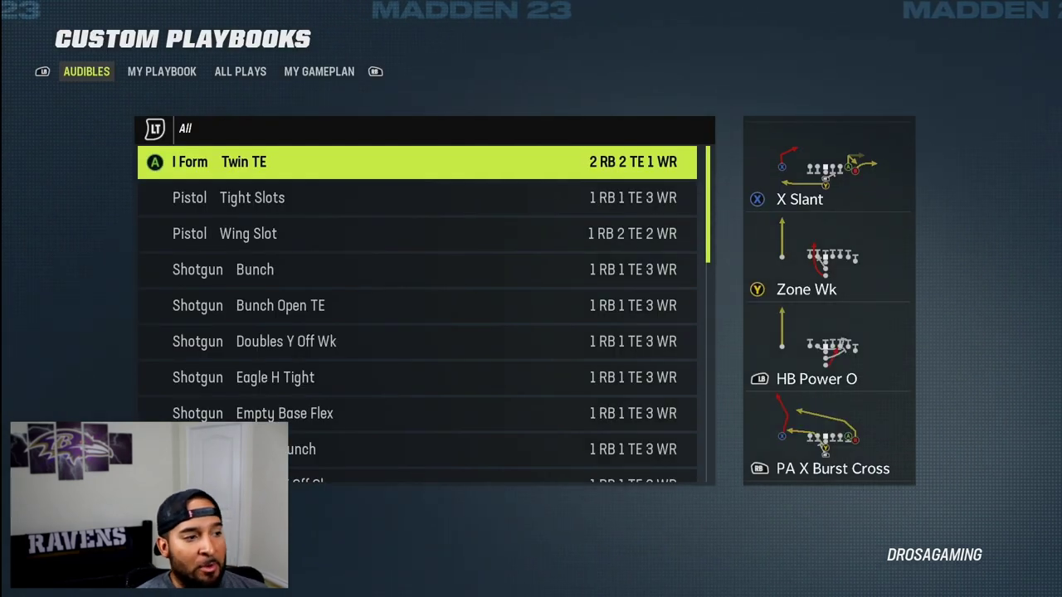
Cycle through the My Playbook, All Plays and My Gameplan tabs, ending on All Plays
key(e)
key(Return)
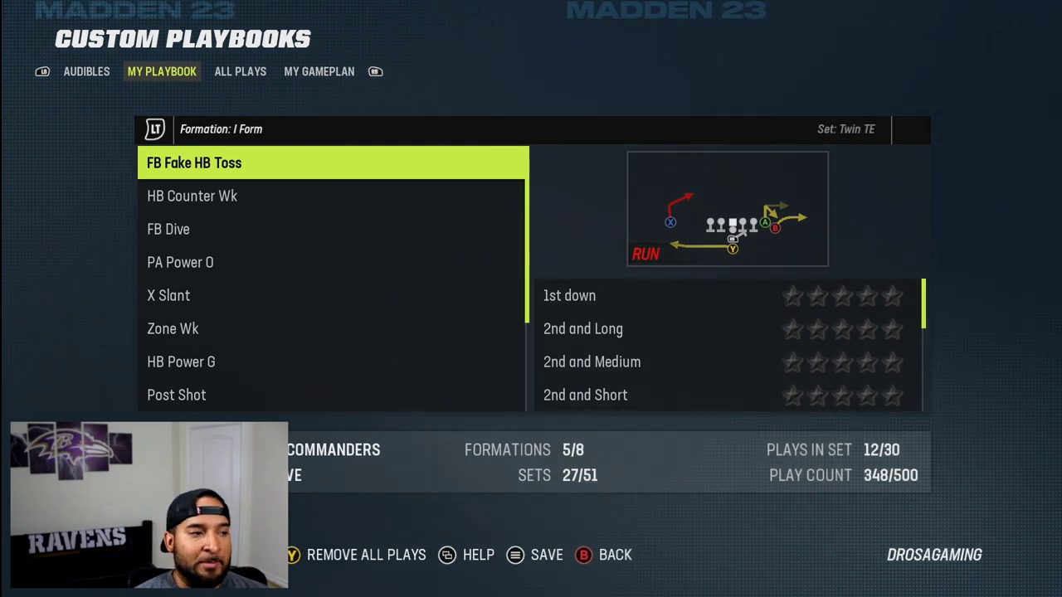
key(e)
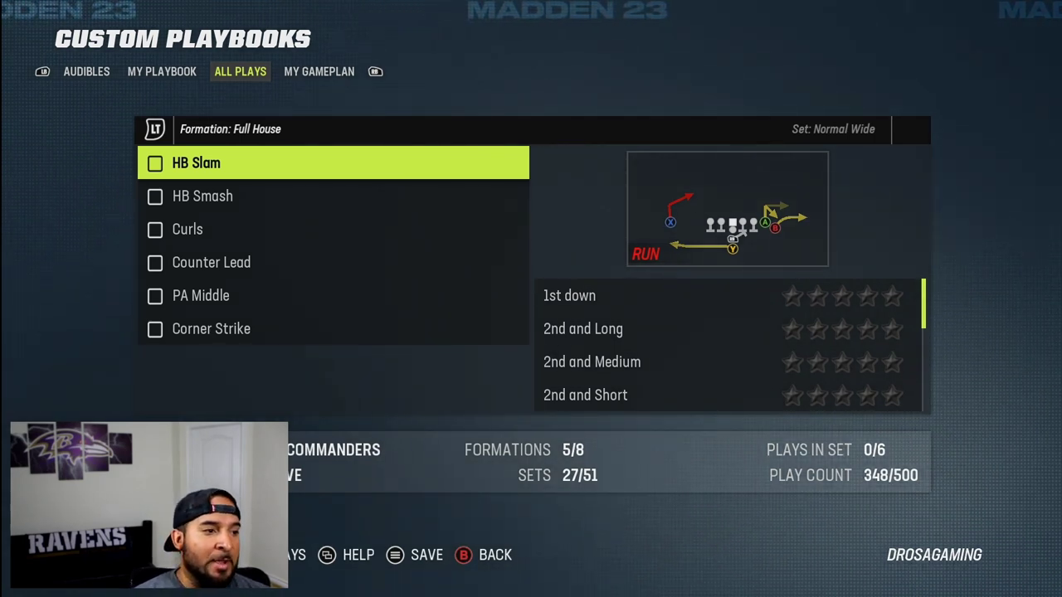
key(Tab)
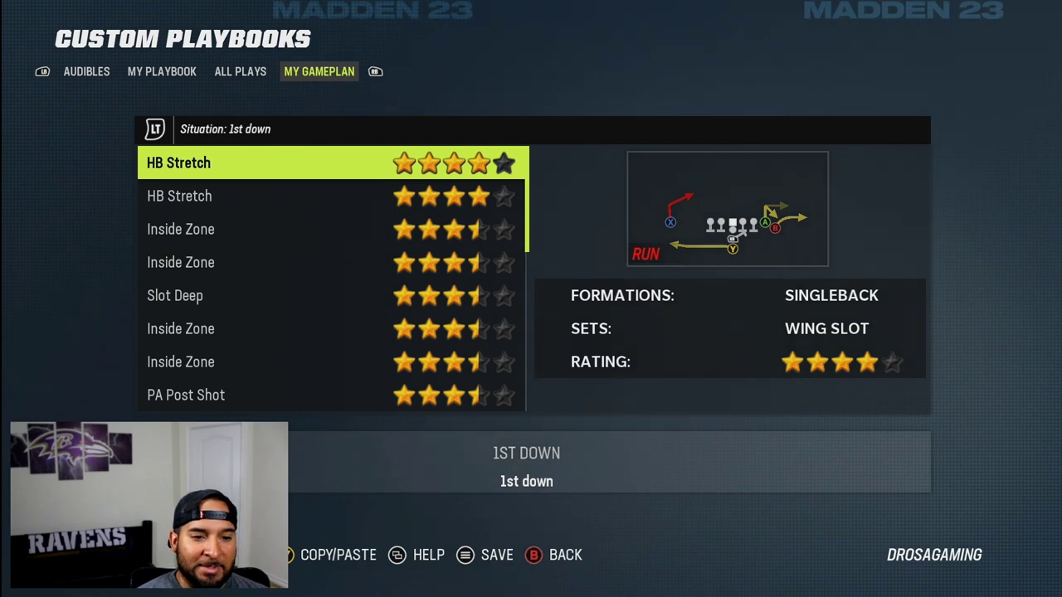
key(shift+Tab)
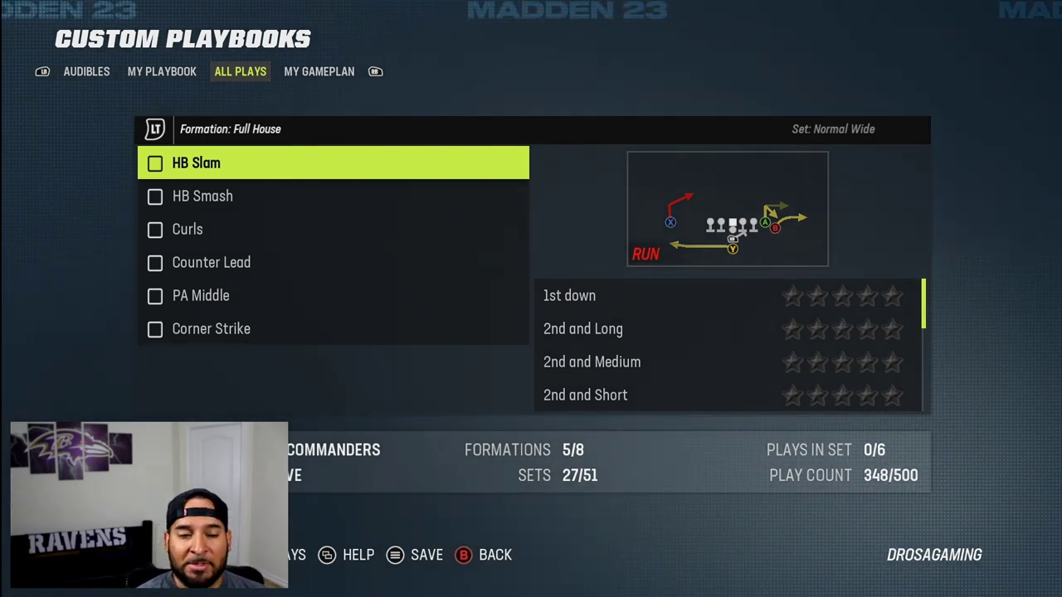
Set the formation filter to I Form and preview the Close Flex set's plays
key(Return)
key(Down)
key(Return)
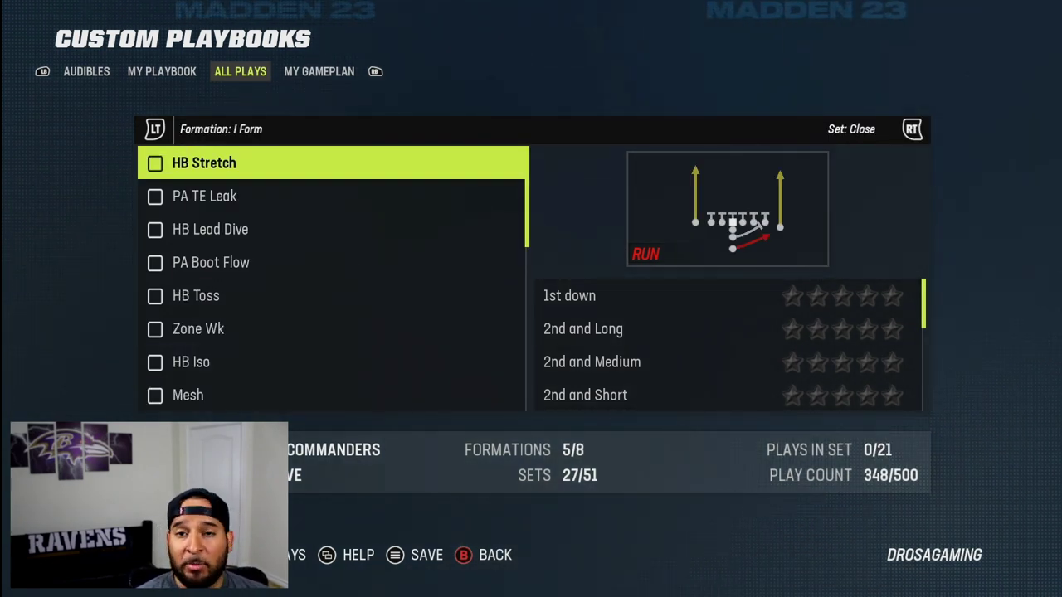
key(Return)
key(Down)
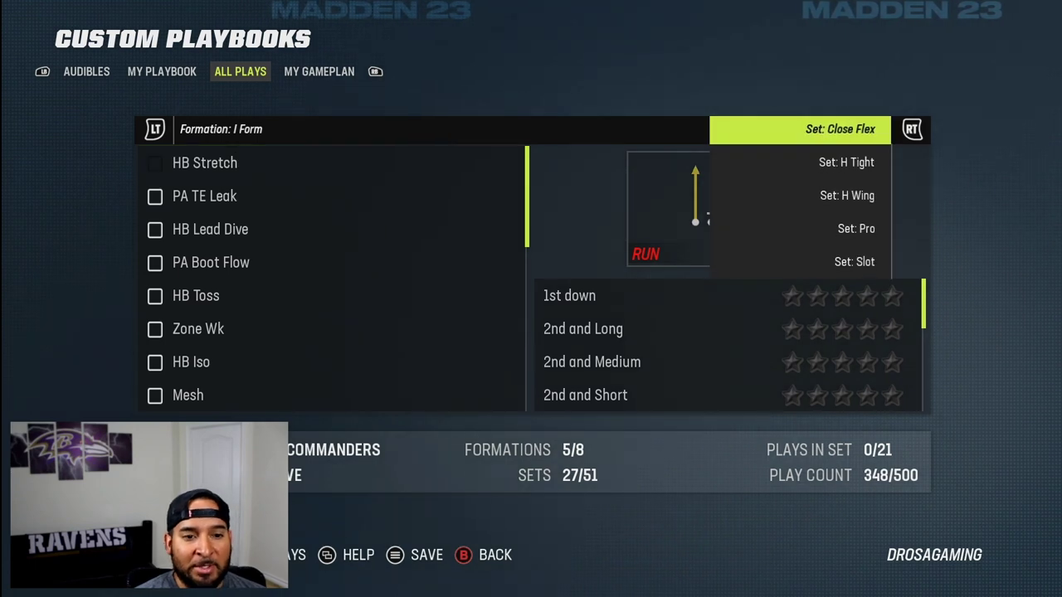
key(Return)
Switch to the I Form Close set and add HB Stretch to the playbook
key(Down)
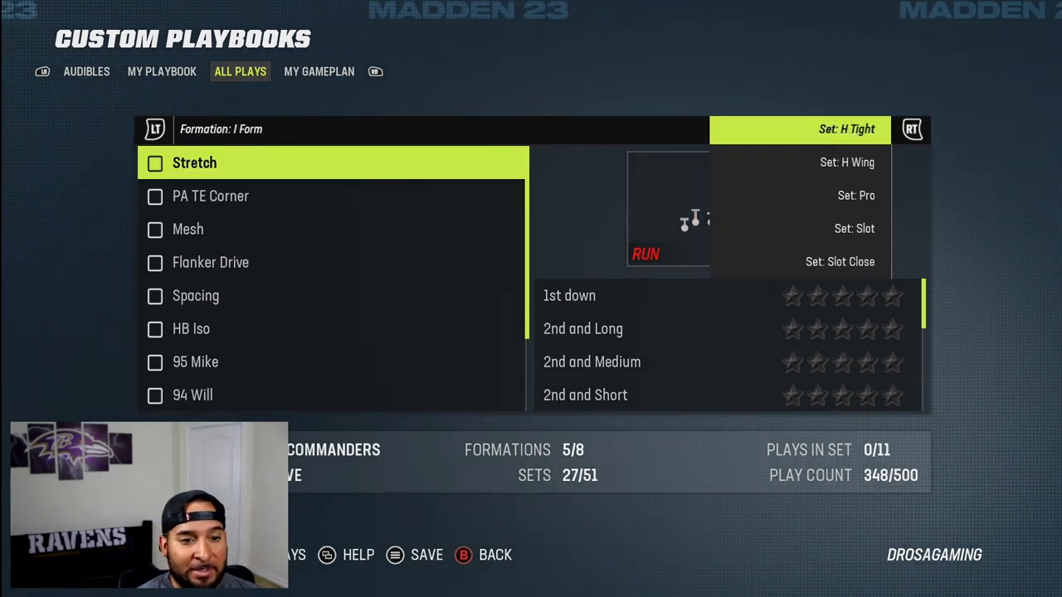
key(Escape)
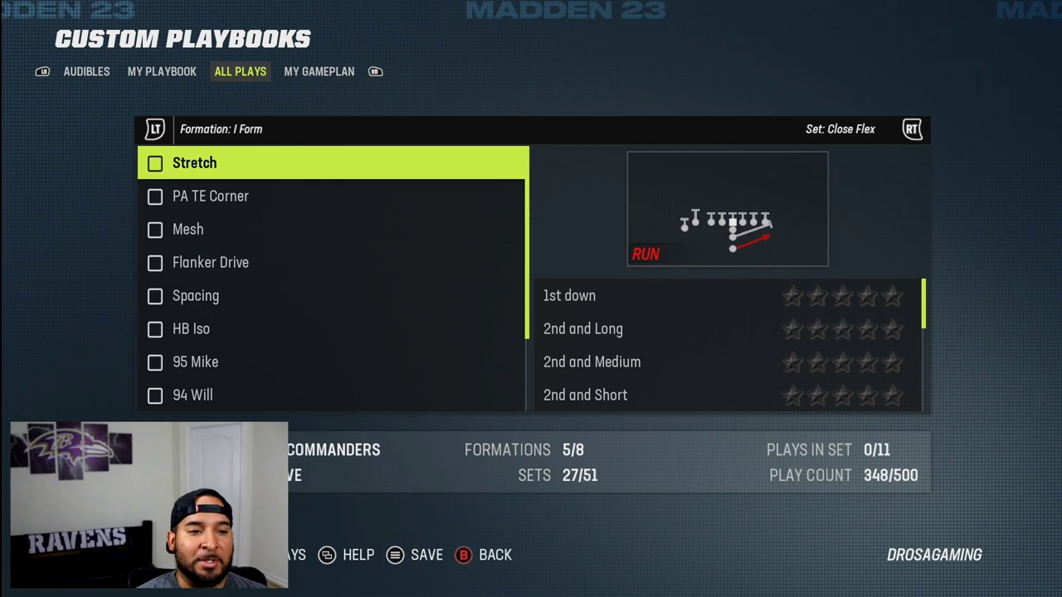
key(Return)
key(Up)
key(Return)
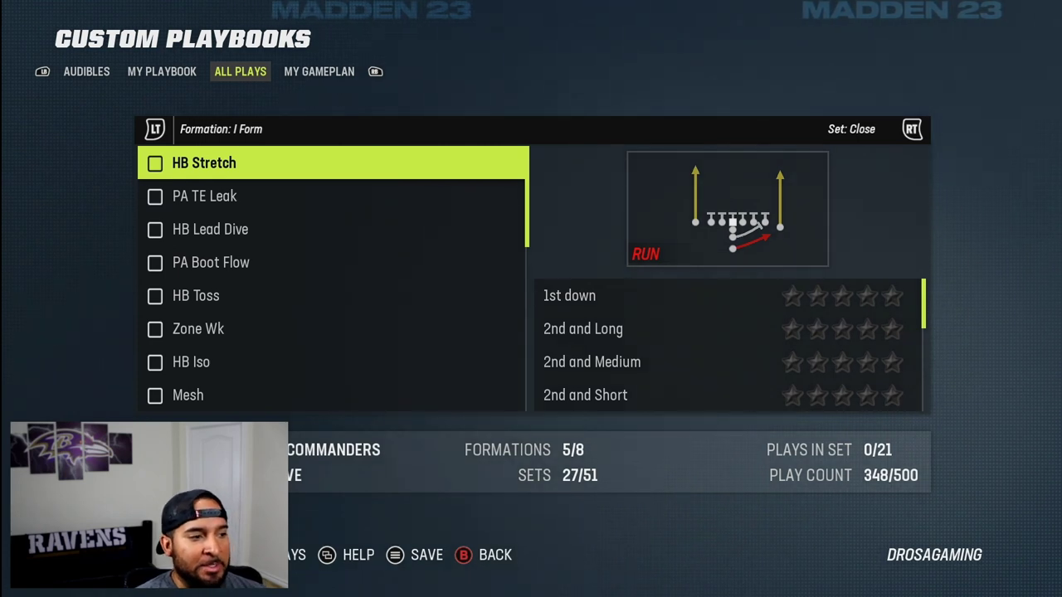
key(Return)
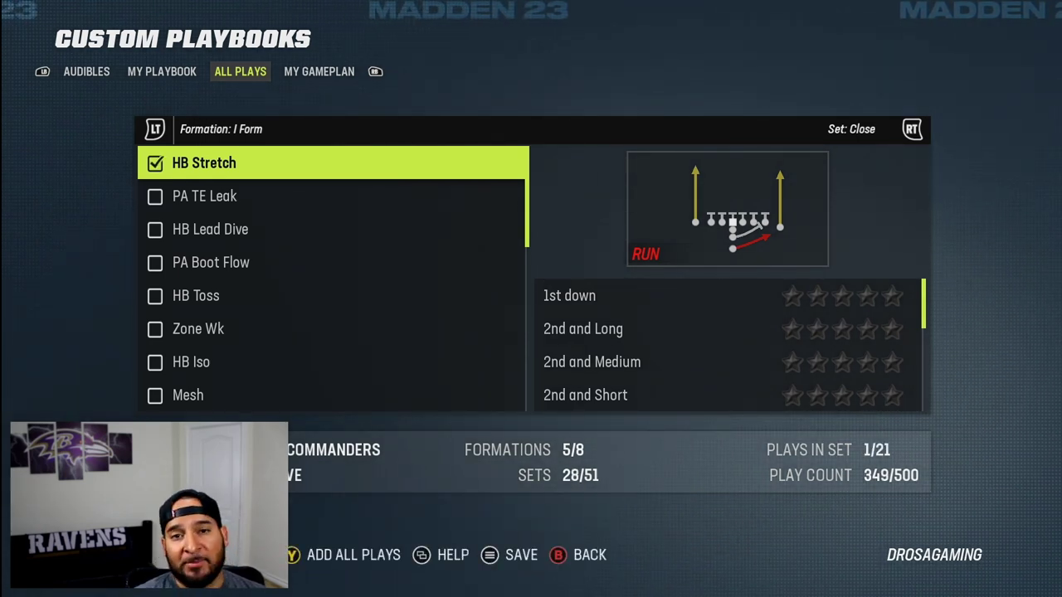
Add PA TE Leak and HB Lead Dive from the I Form Close set
key(Down)
key(Down)
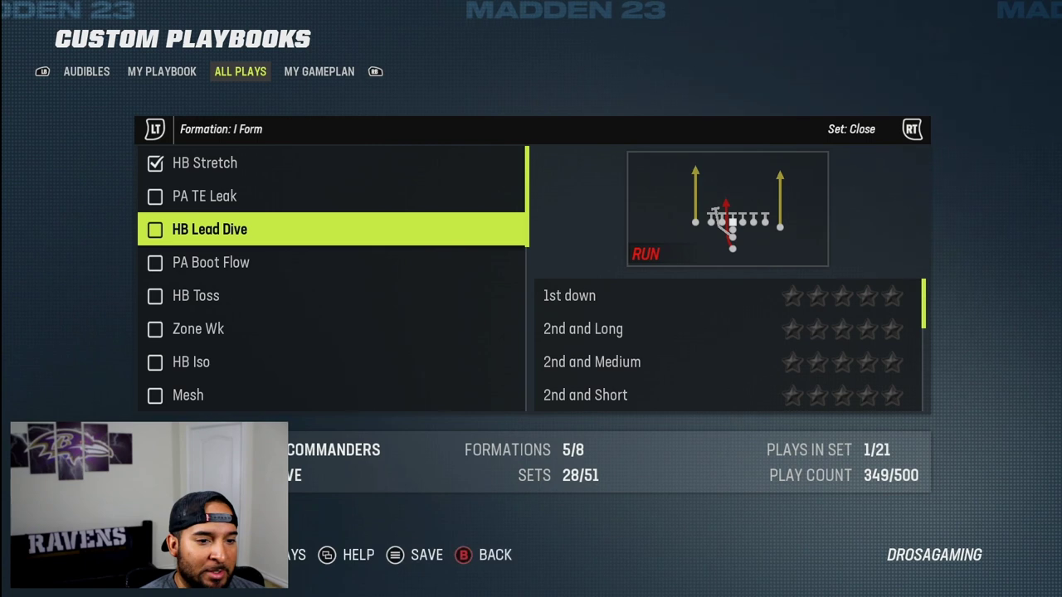
key(Up)
key(Return)
Add PA Deep Cross Go, then bring up the offense playbook Save screen
key(Down)
key(Return)
key(Down)
key(Down)
key(Down)
key(Down)
key(Down)
key(Down)
key(Down)
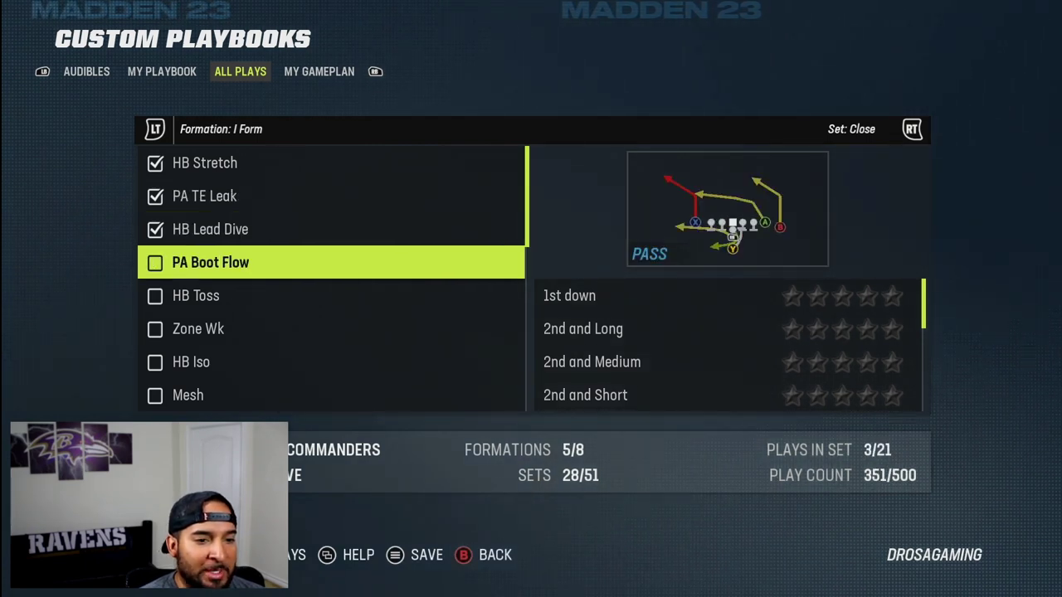
key(Down)
key(Down)
key(Down)
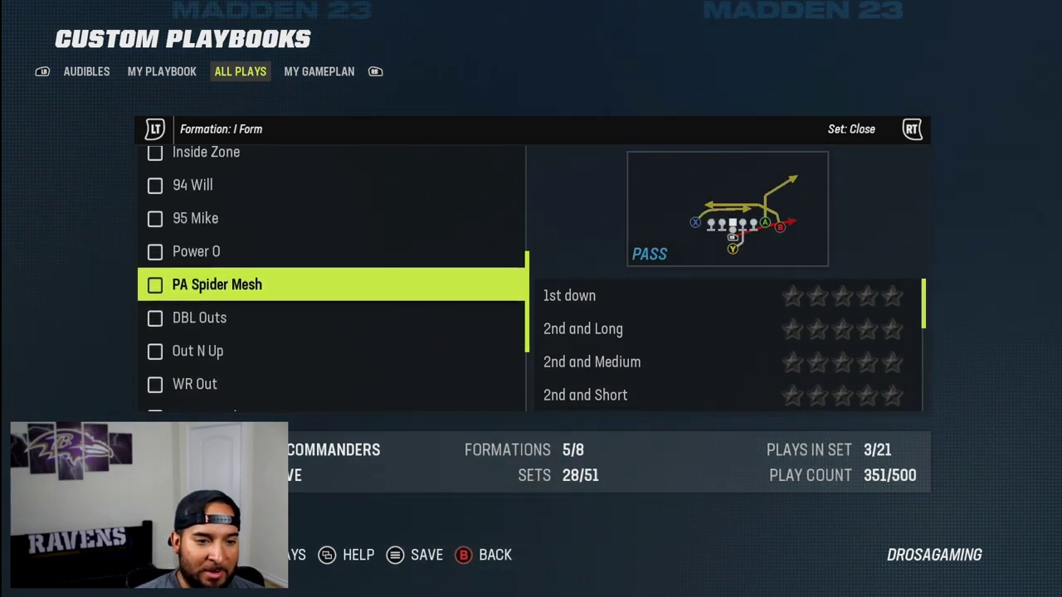
key(Down)
key(Down)
key(Down)
key(Down)
key(Down)
key(Down)
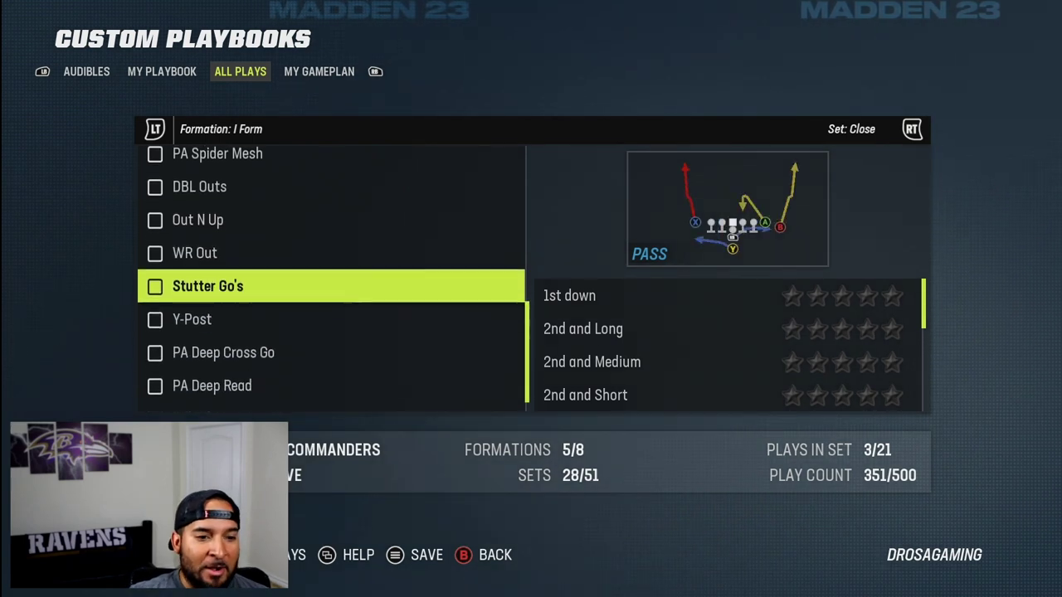
key(Down)
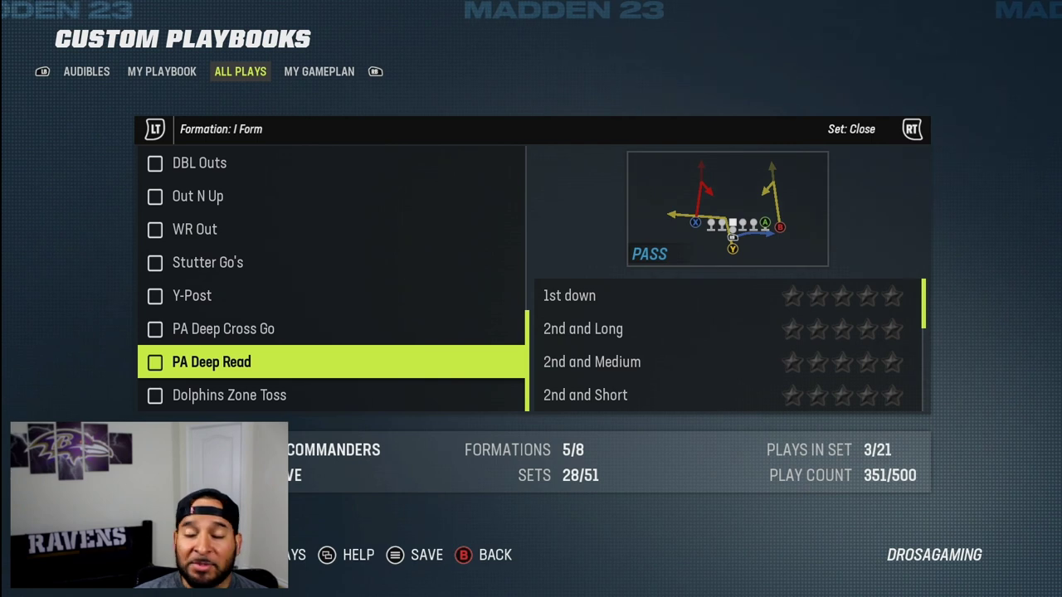
key(Up)
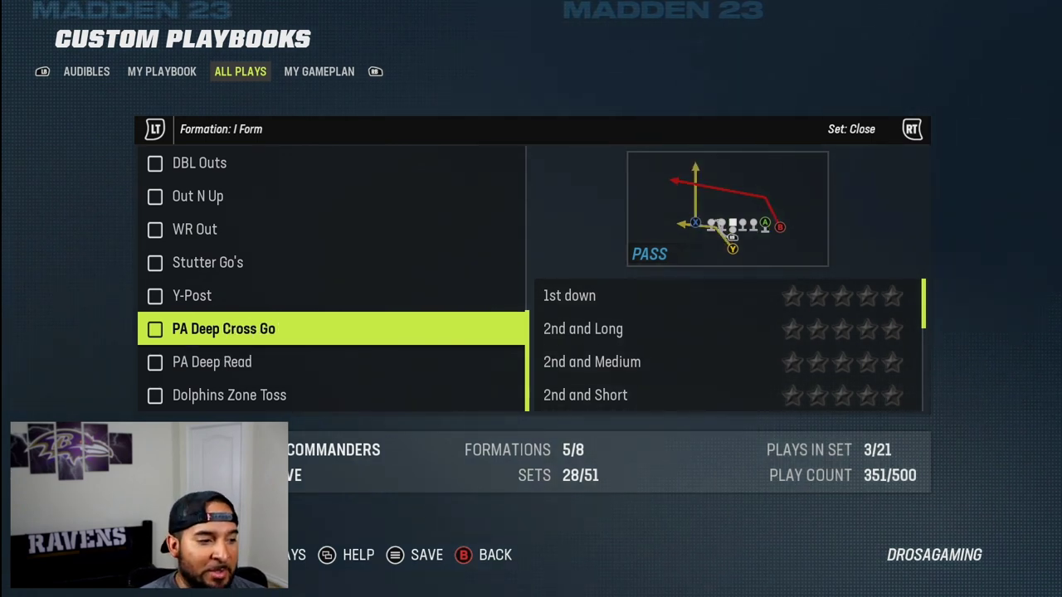
key(Return)
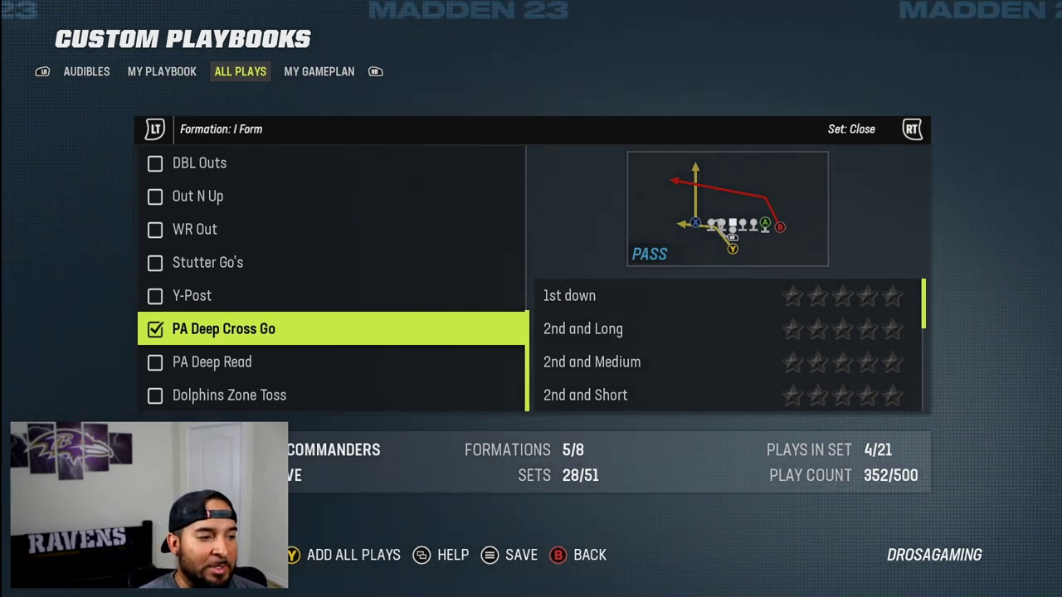
key(Up)
key(Up)
key(Up)
key(Up)
key(Up)
key(Up)
key(Up)
key(Up)
key(Up)
key(Up)
key(Up)
key(Up)
key(Up)
key(Up)
key(Up)
key(Up)
key(Up)
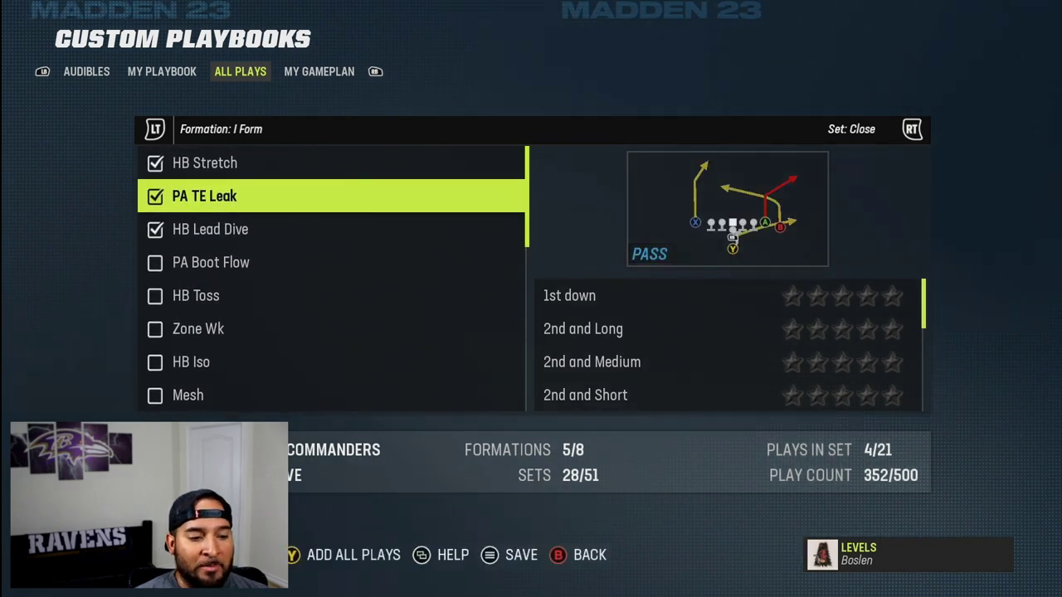
key(Escape)
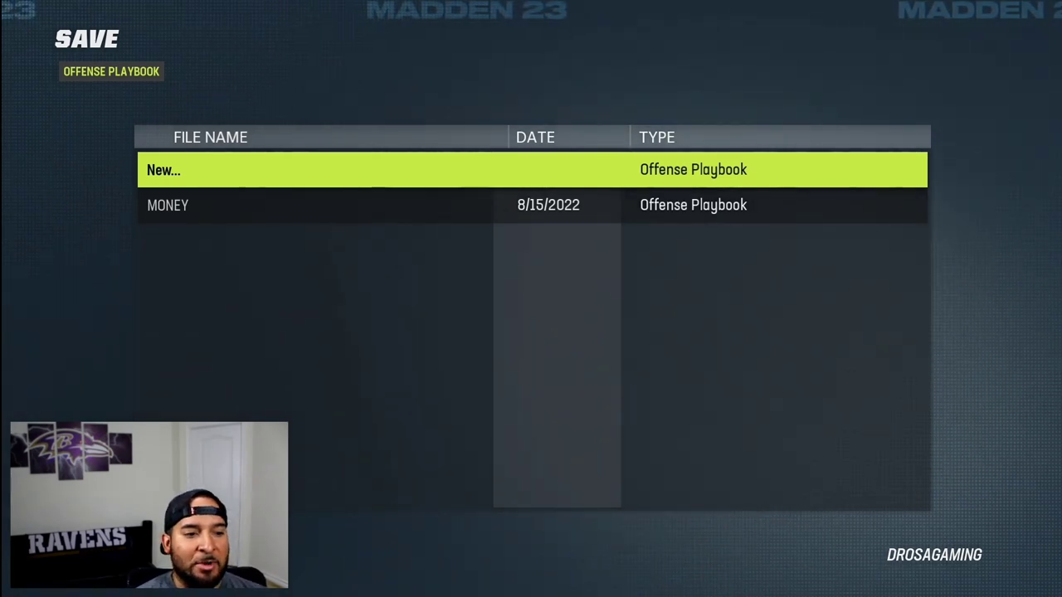
Save the playbook as a new file named CUSTOMCOMMANDER and dismiss the confirmation
key(Down)
key(Up)
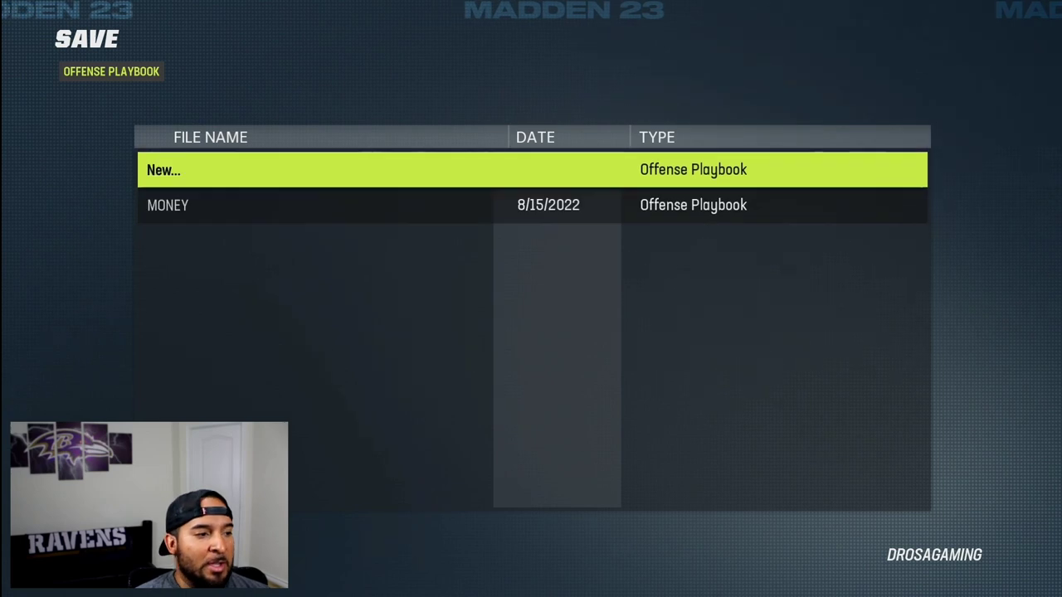
key(Return)
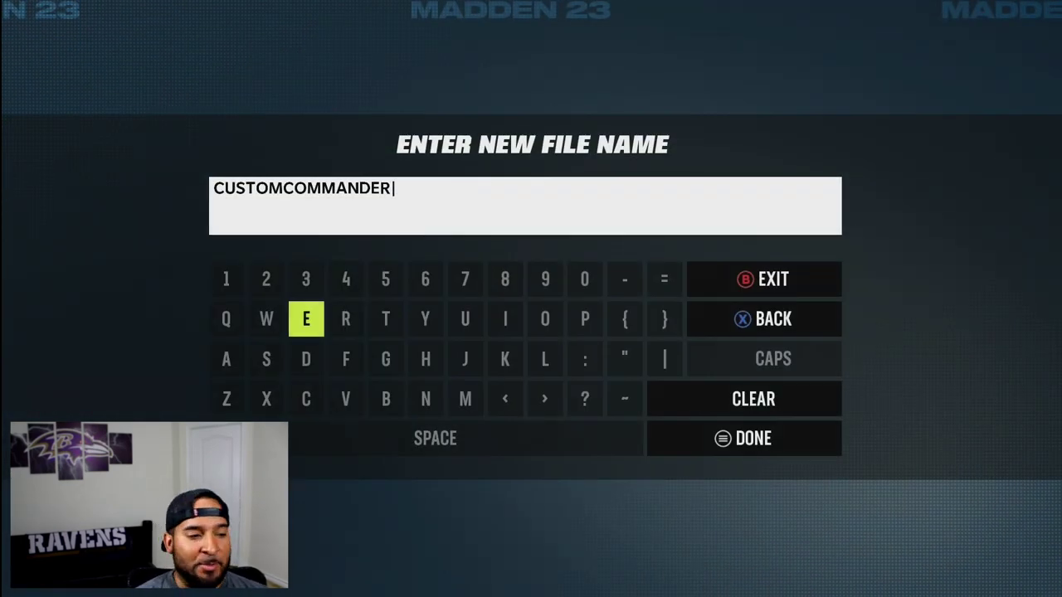
key(Return)
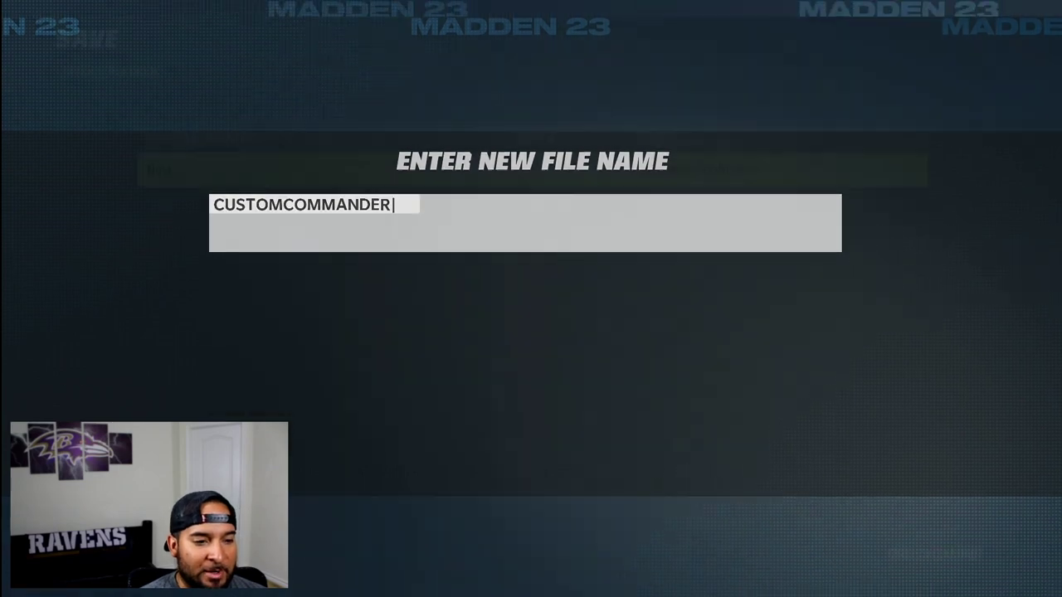
key(Return)
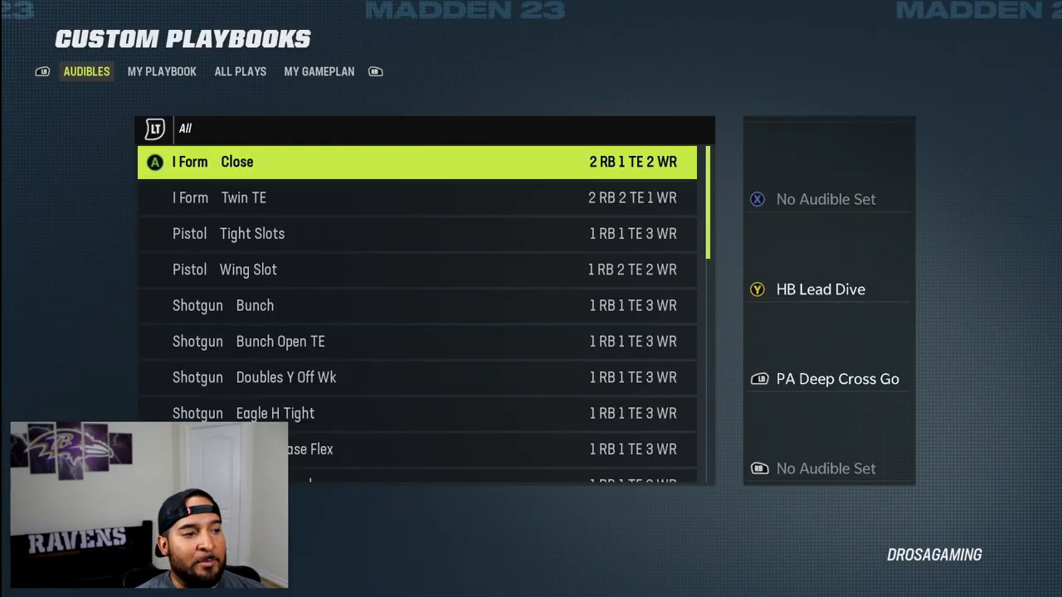
Exit the Custom Playbooks editor back to the Madden main menu
key(Escape)
key(Return)
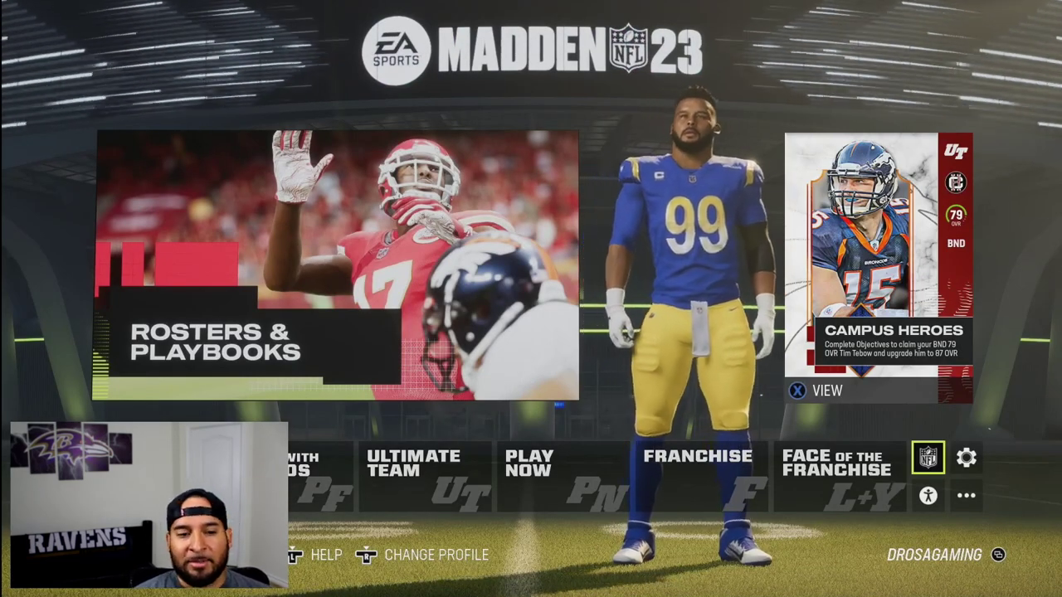
From PLAY NOW, choose Online Head to Head and start a Quick Match
key(Left)
key(Left)
key(Left)
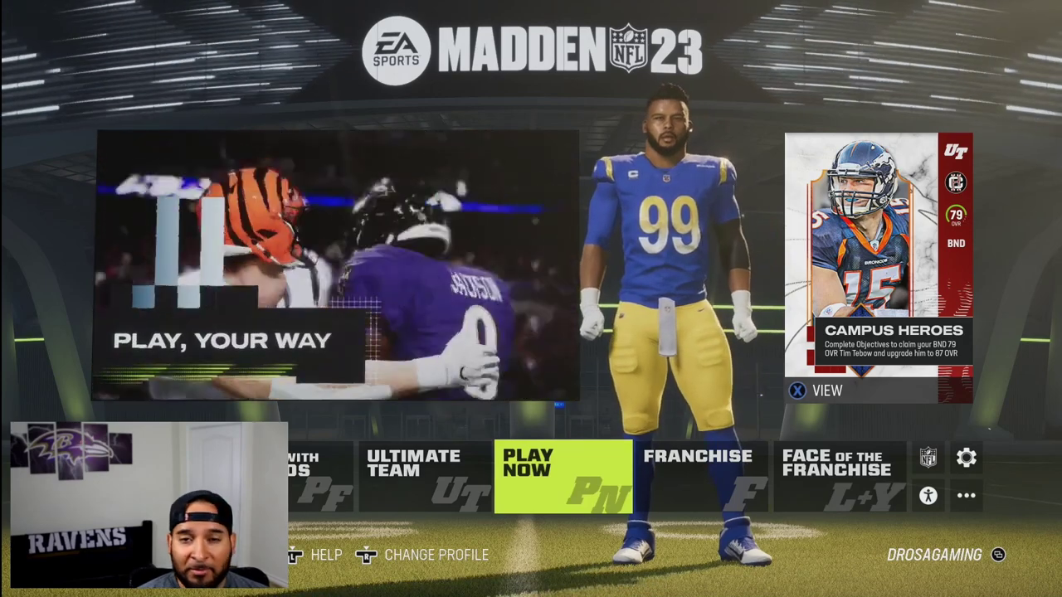
key(Return)
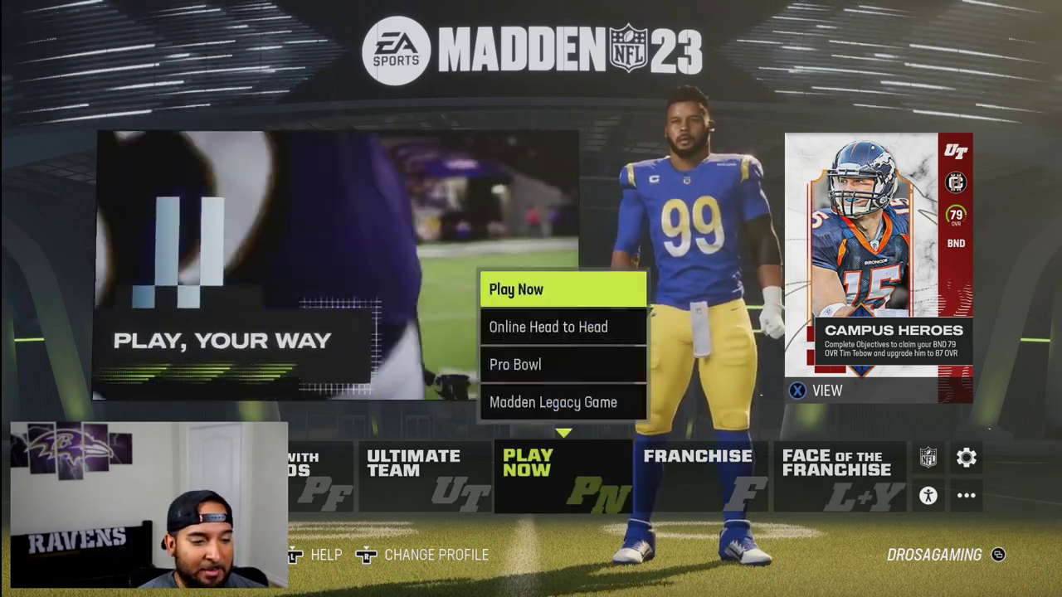
key(Down)
key(Return)
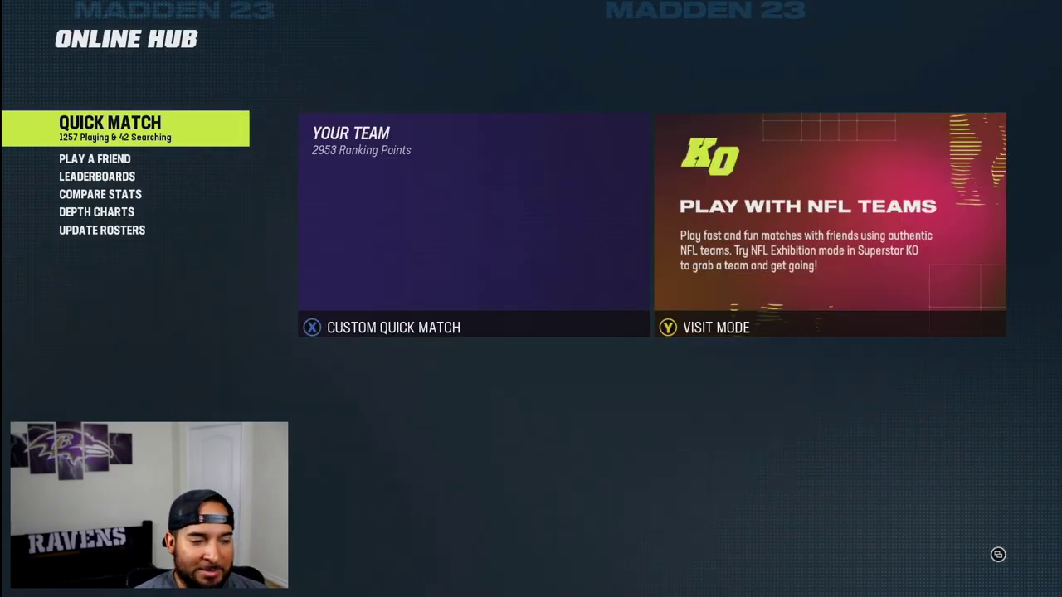
key(Return)
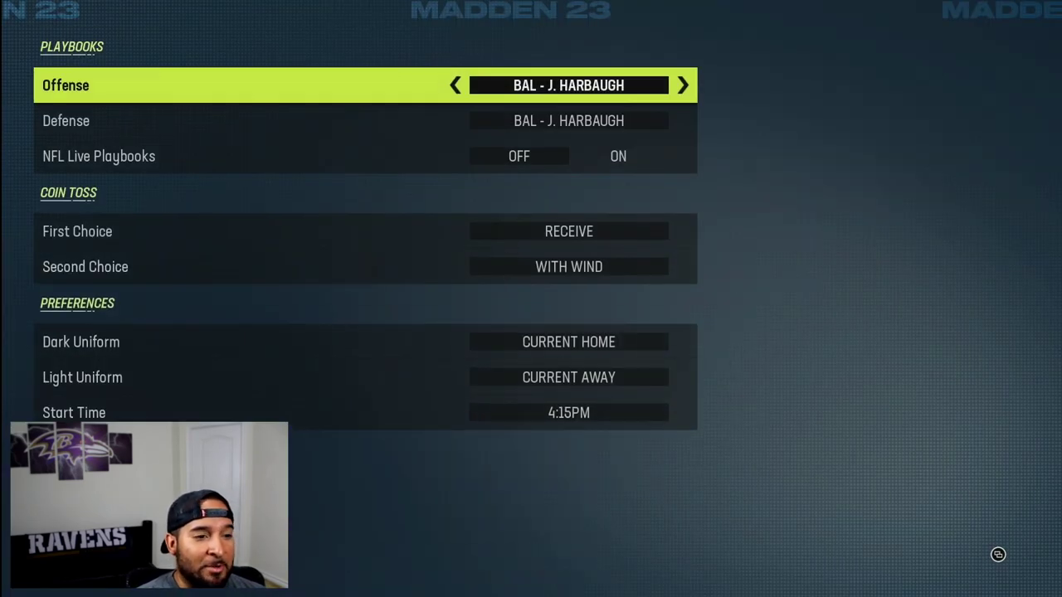
Cycle the Offense playbook to the custom CUSTOMCOMMANDER one and confirm to start searching
key(Left)
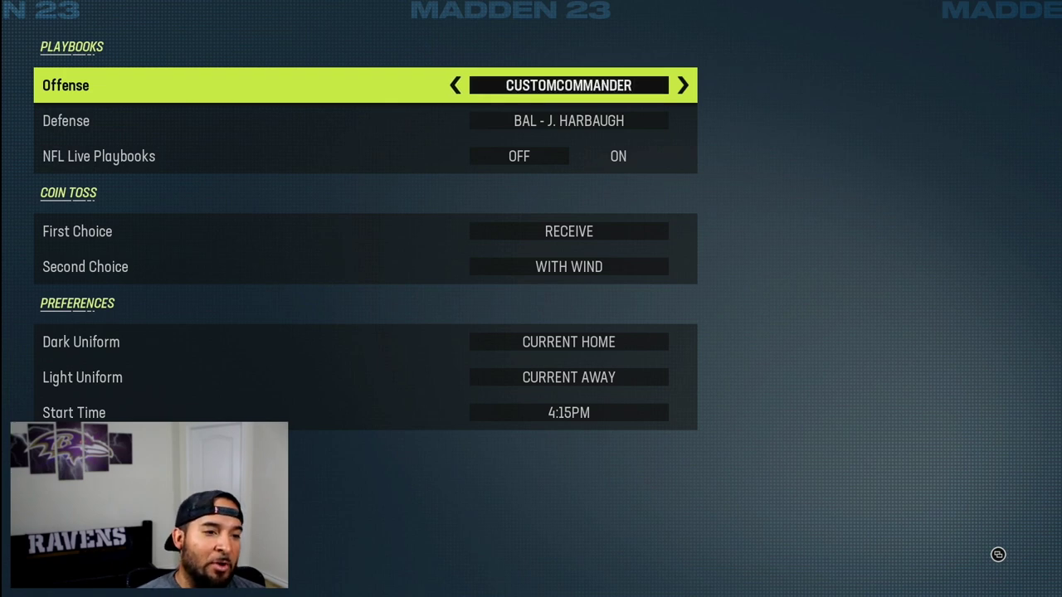
key(Left)
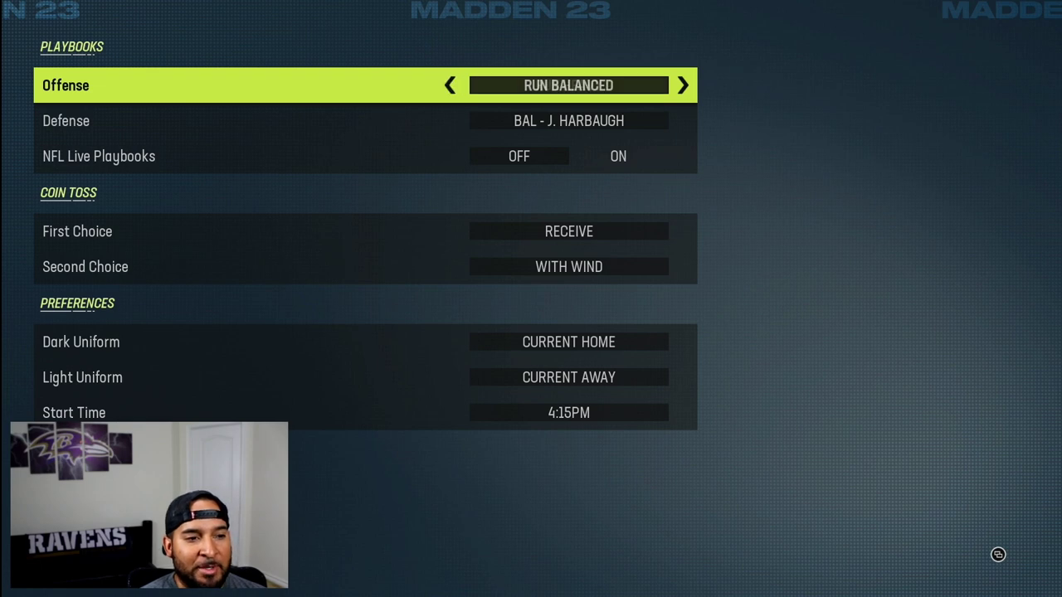
key(Right)
key(Left)
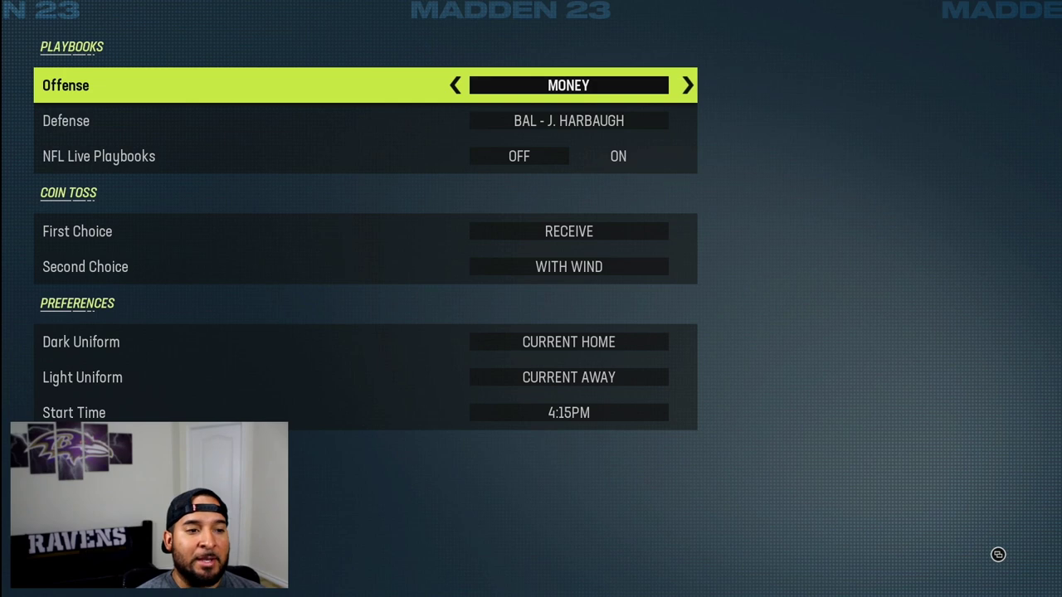
key(Escape)
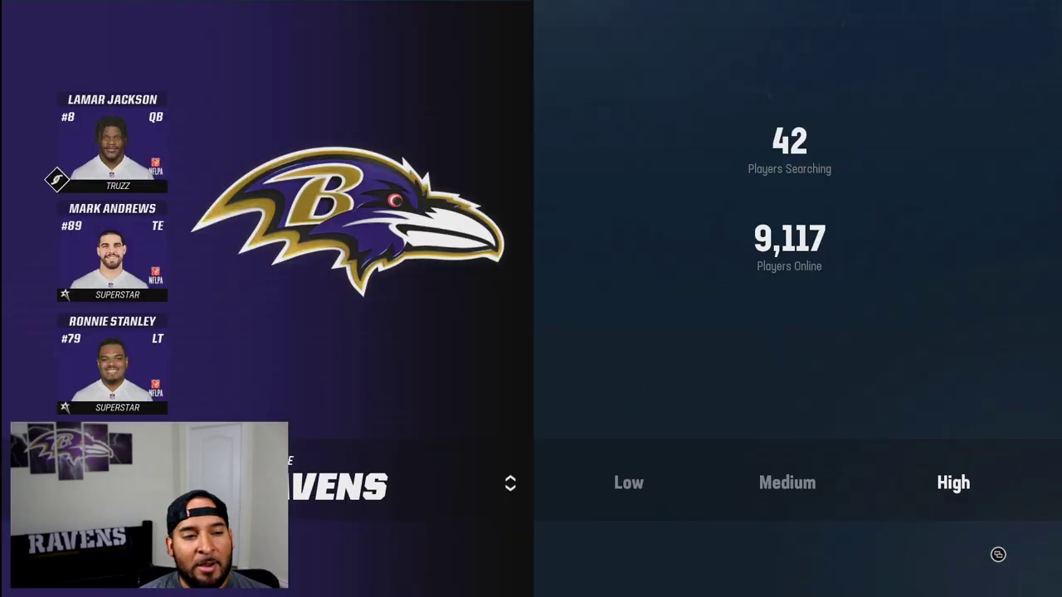